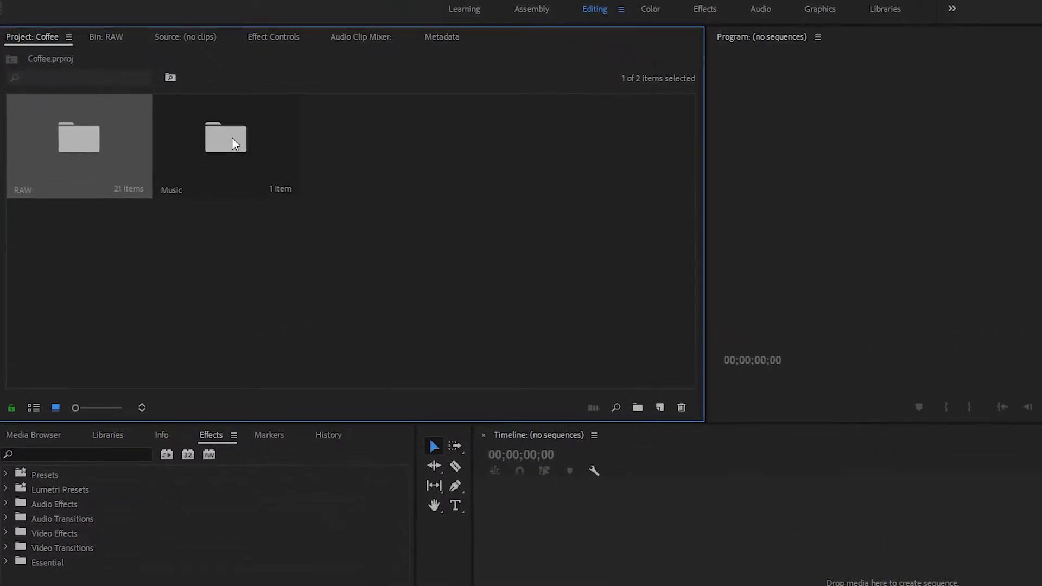
# Create a new project bin named 'Songs'
pyautogui.click(236, 144)
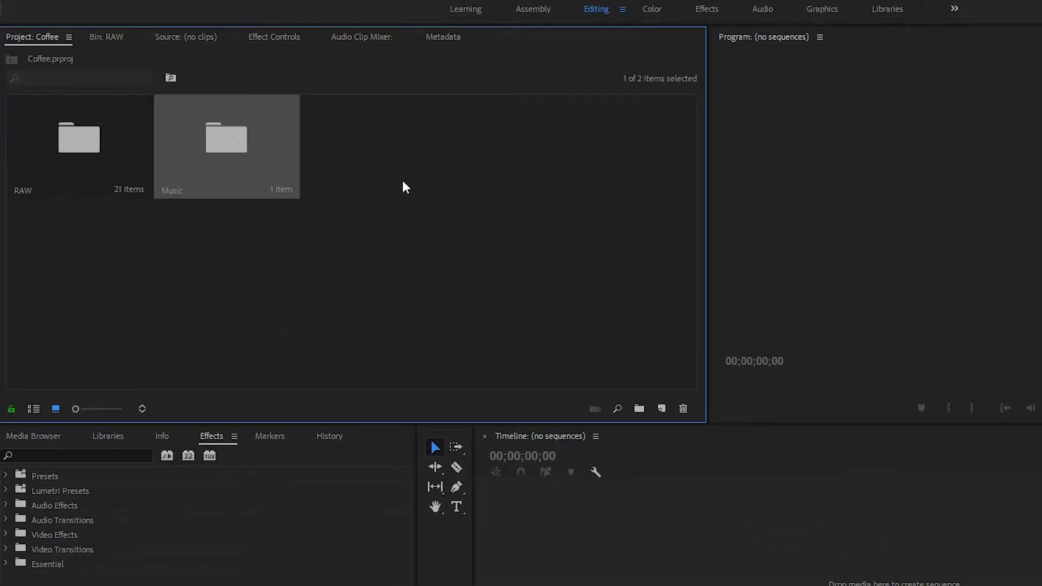
pyautogui.click(428, 196)
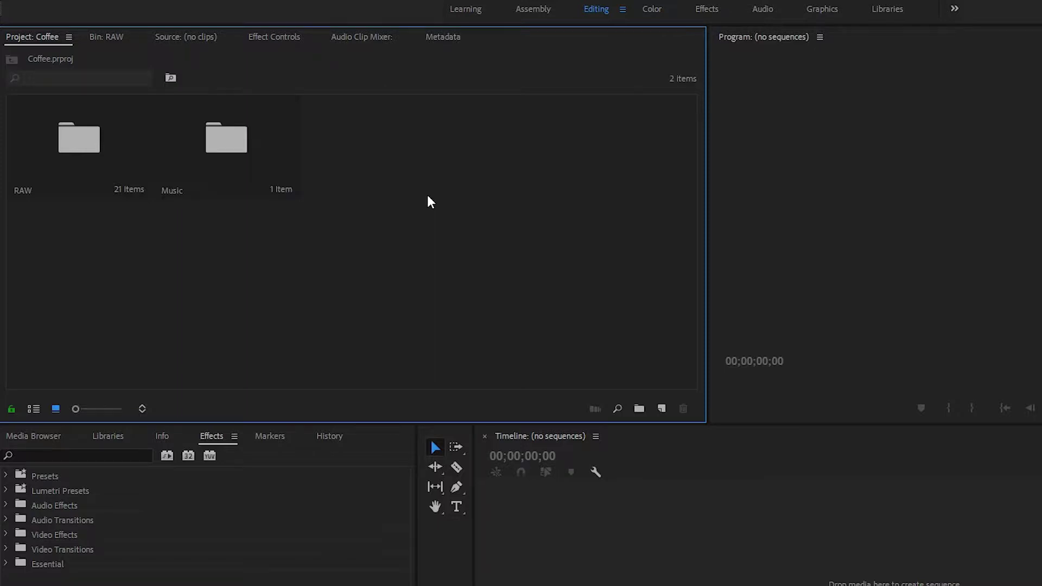
pyautogui.click(643, 408)
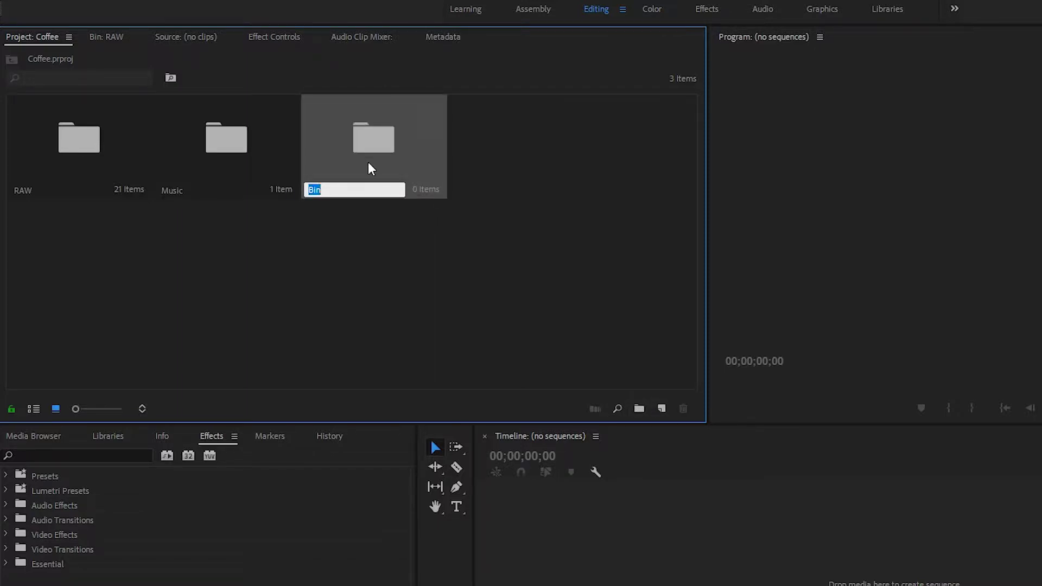
pyautogui.write('So')
pyautogui.press('Return')
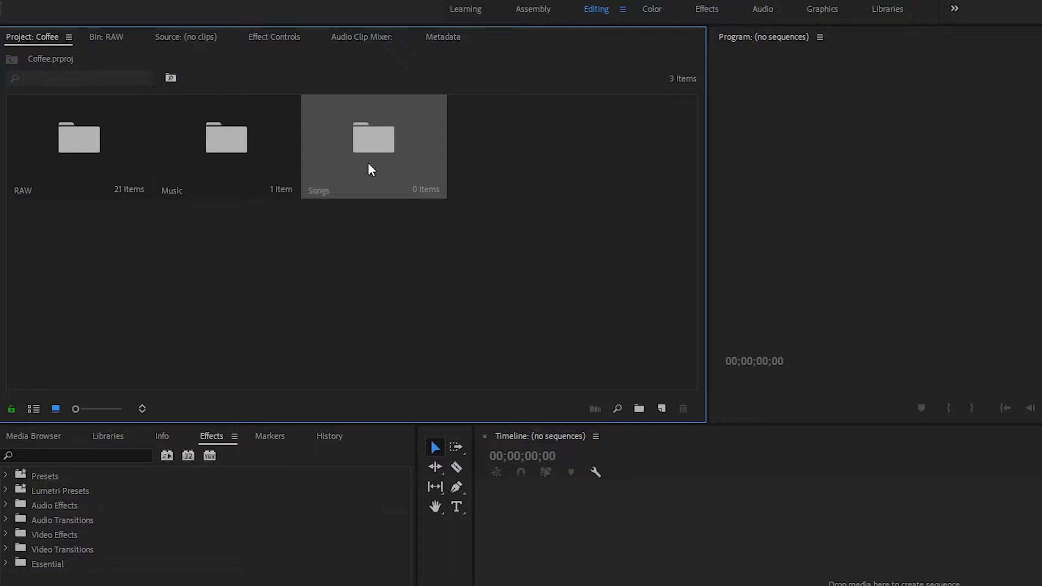
# Open the Songs bin in its own window, then close it and delete the bin
pyautogui.doubleClick(371, 169)
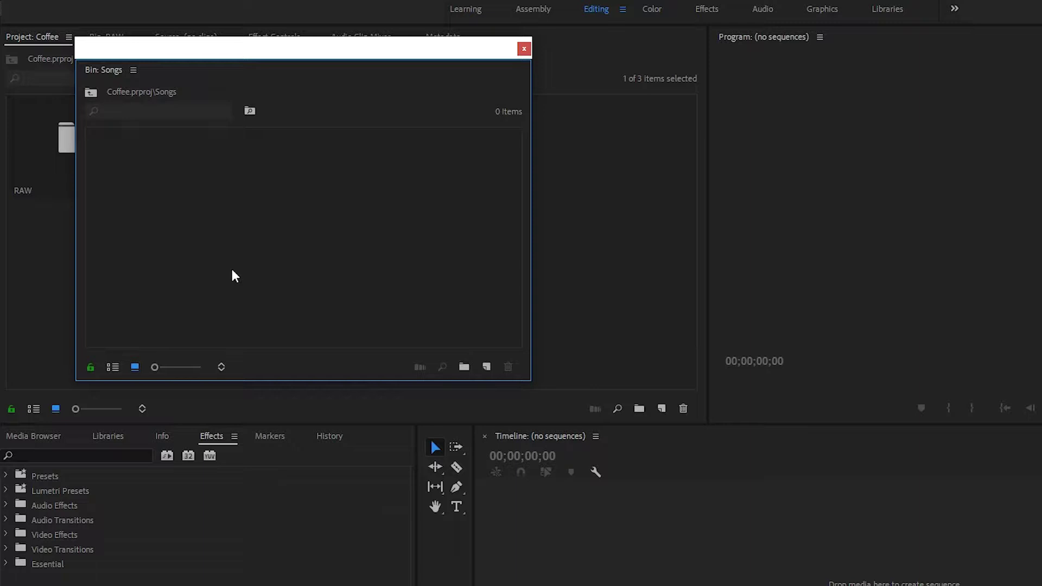
pyautogui.click(524, 51)
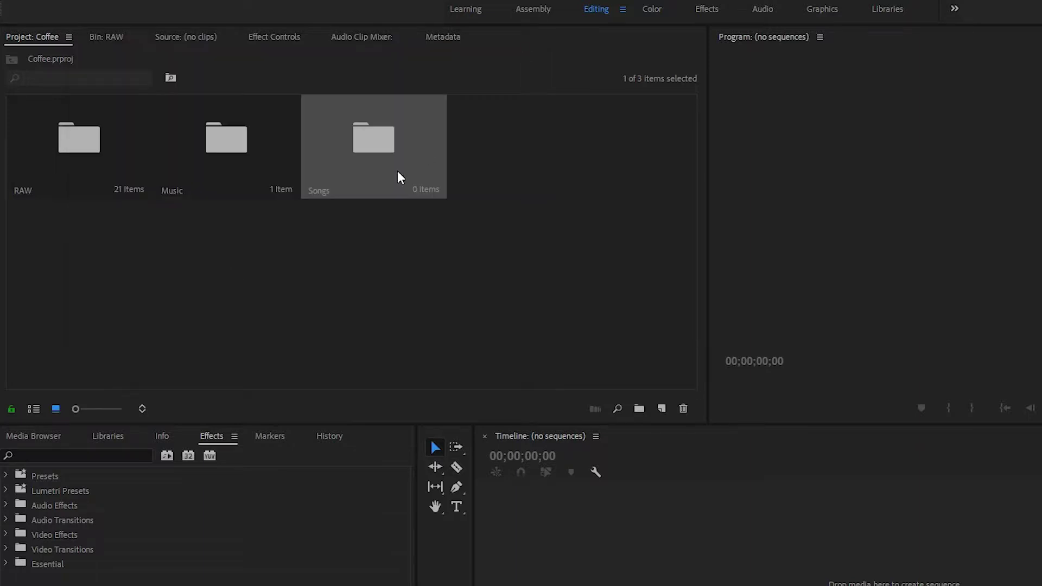
pyautogui.press('Delete')
pyautogui.click(221, 283)
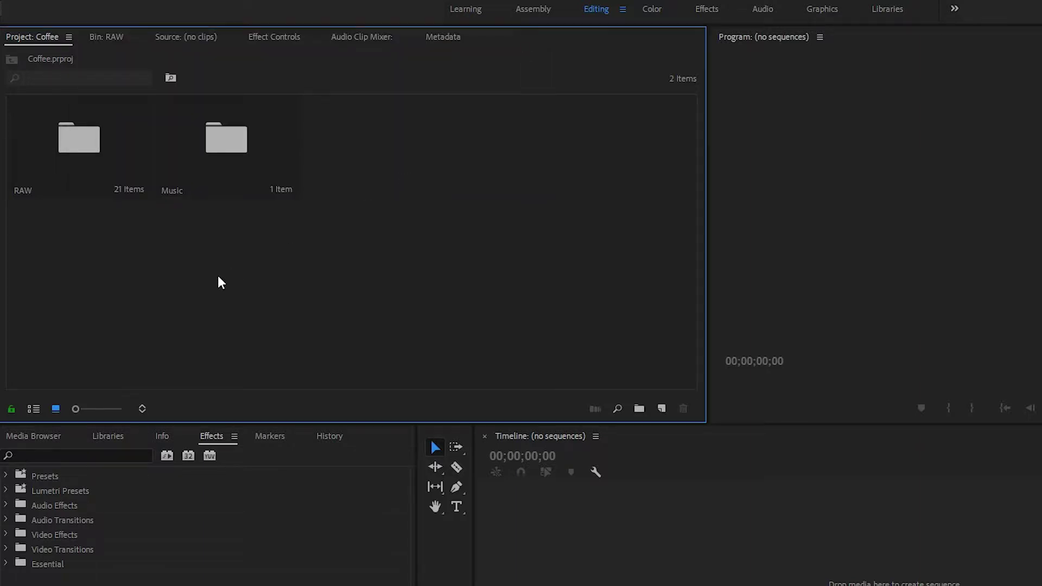
# Open the RAW bin and bring up the context menu for DSC0001.MP4
pyautogui.doubleClick(87, 150)
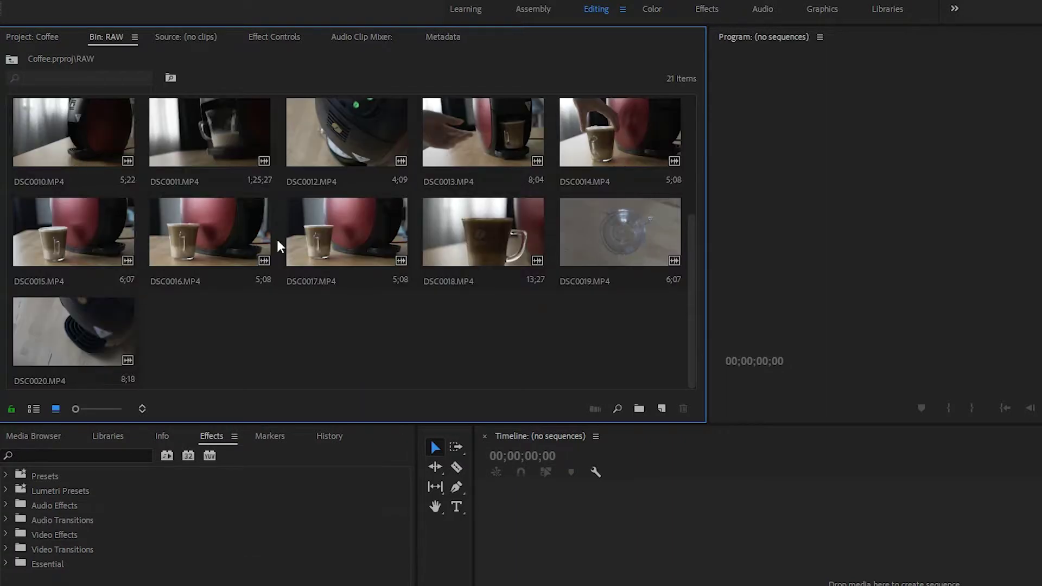
pyautogui.scroll(2, 374, 239)
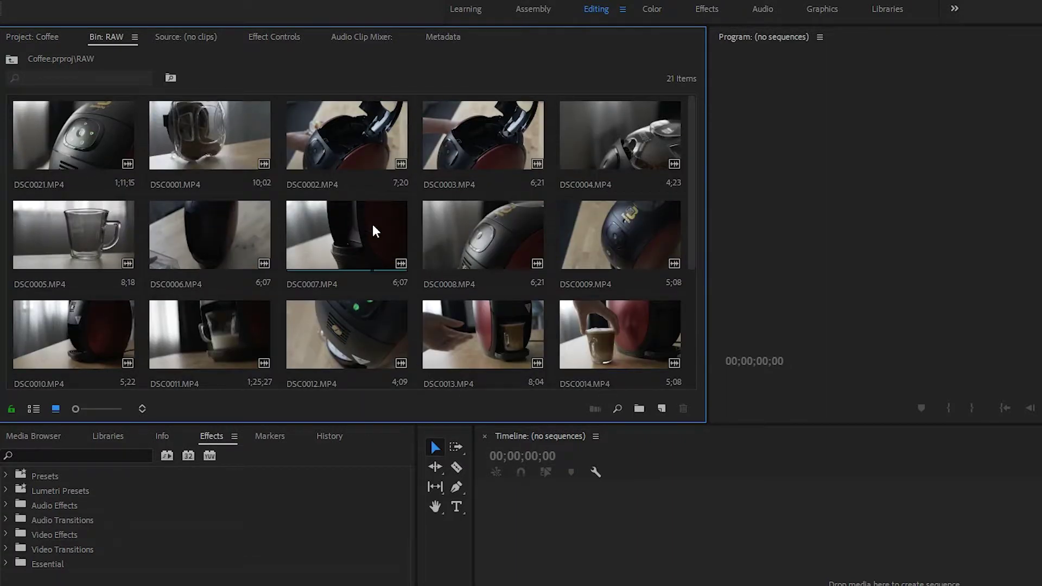
pyautogui.scroll(-2, 373, 239)
pyautogui.scroll(2, 374, 239)
pyautogui.scroll(2, 373, 240)
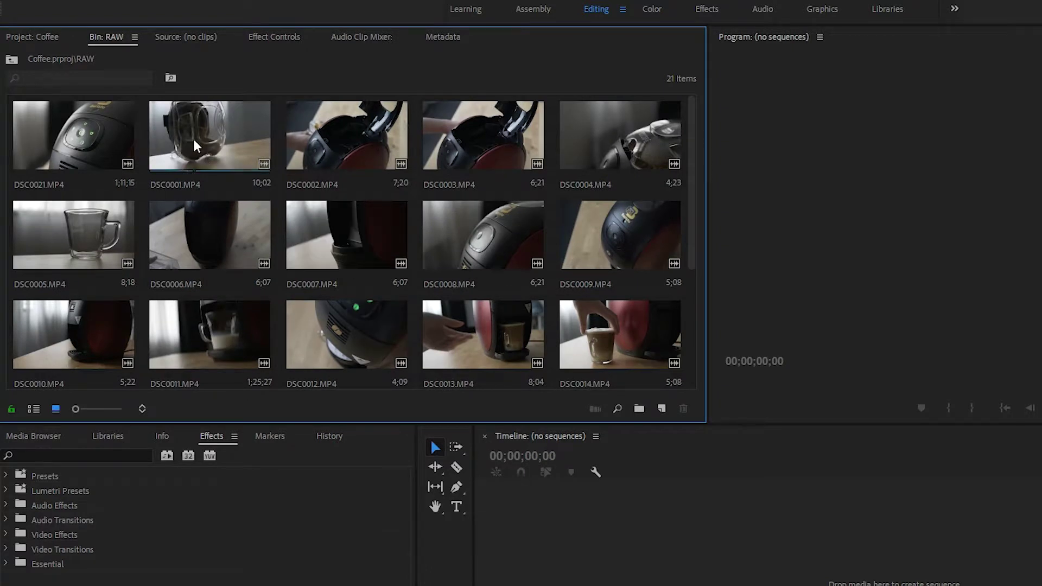
pyautogui.click(237, 149)
pyautogui.rightClick(238, 150)
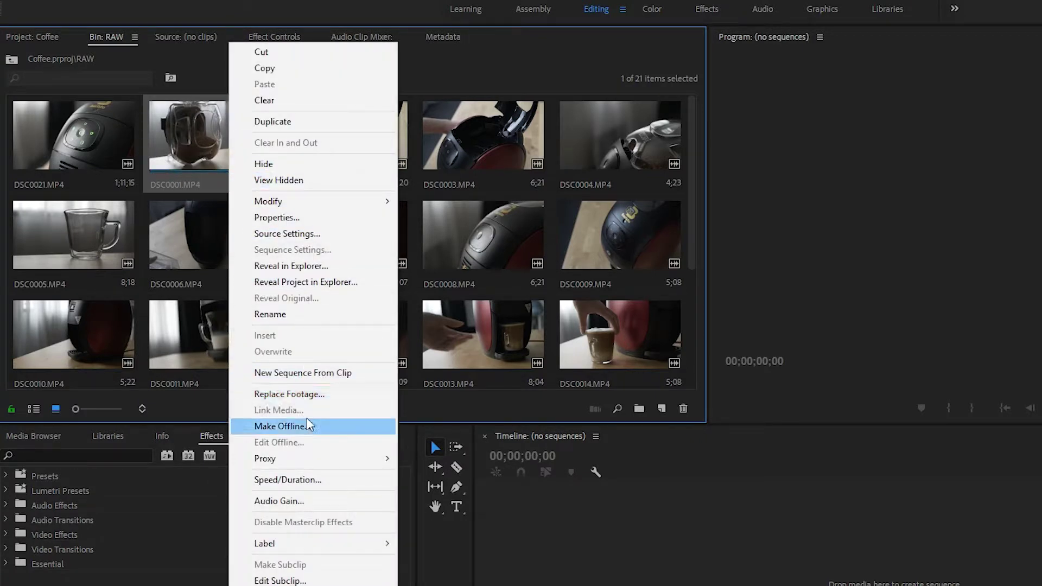
# Create a DSC0001 sequence from the clip, preview to 00;00;03;24, and view Sequence Settings
pyautogui.click(322, 373)
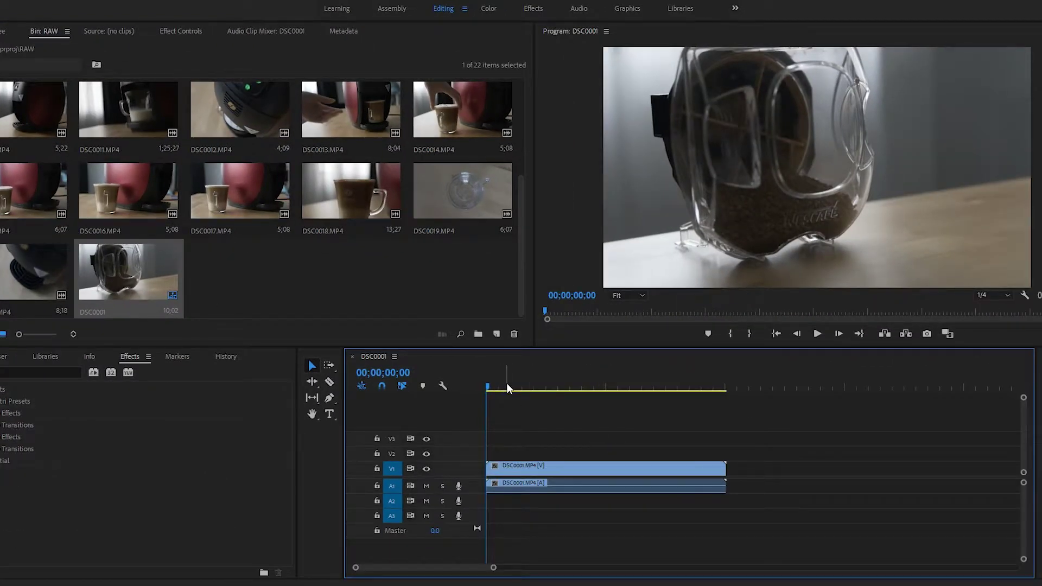
pyautogui.moveTo(508, 386); pyautogui.dragTo(680, 414)
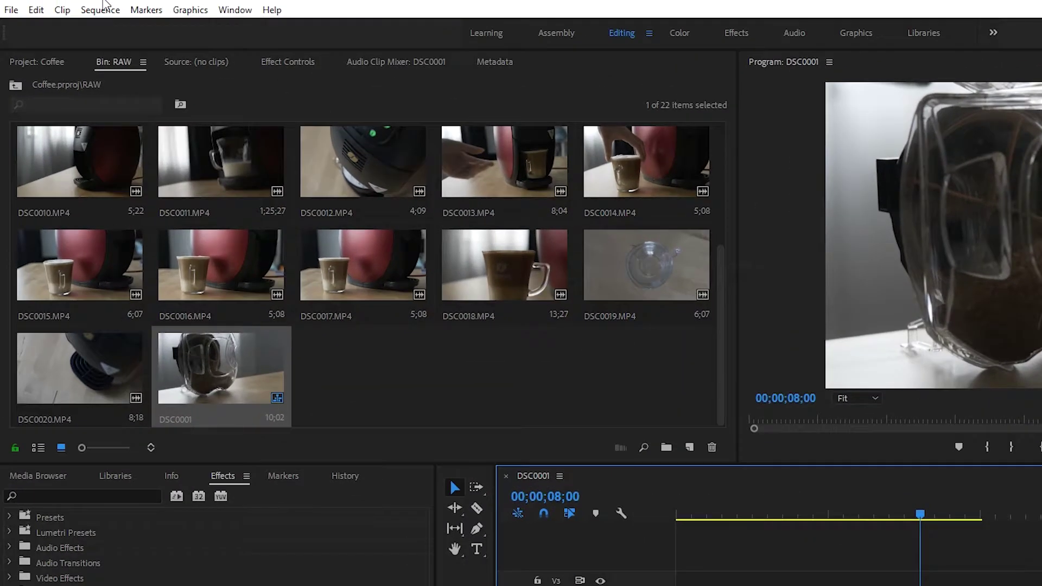
pyautogui.click(103, 9)
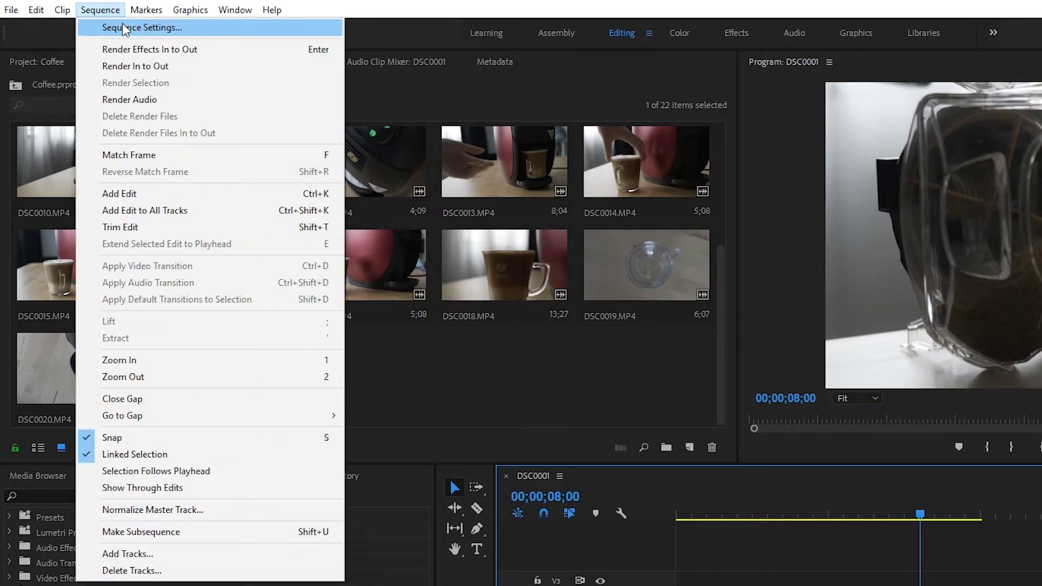
pyautogui.click(125, 29)
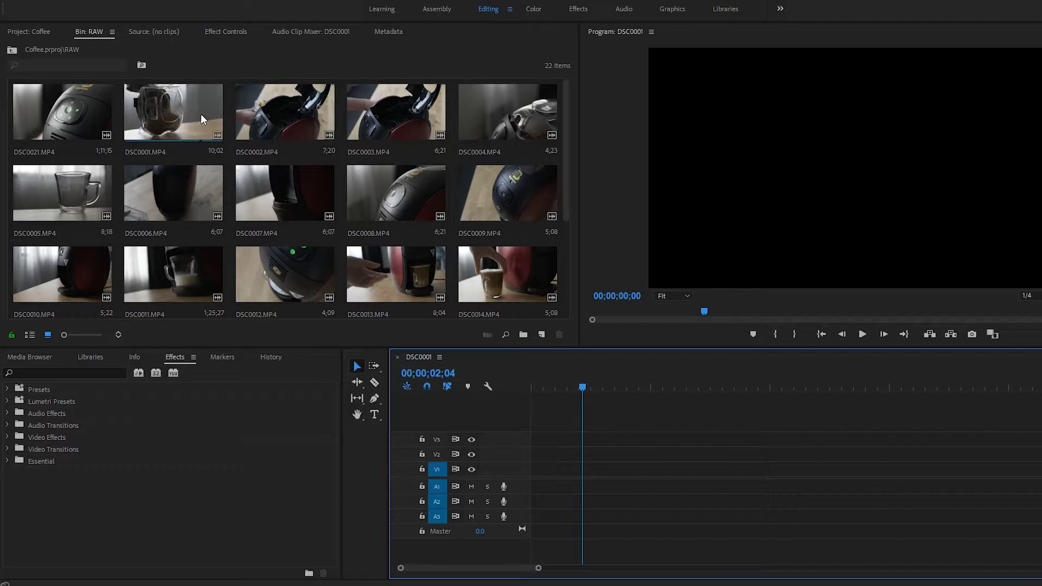
# Place DSC0001 on the timeline, then DSC0003 right after it
pyautogui.moveTo(190, 118); pyautogui.dragTo(563, 471)
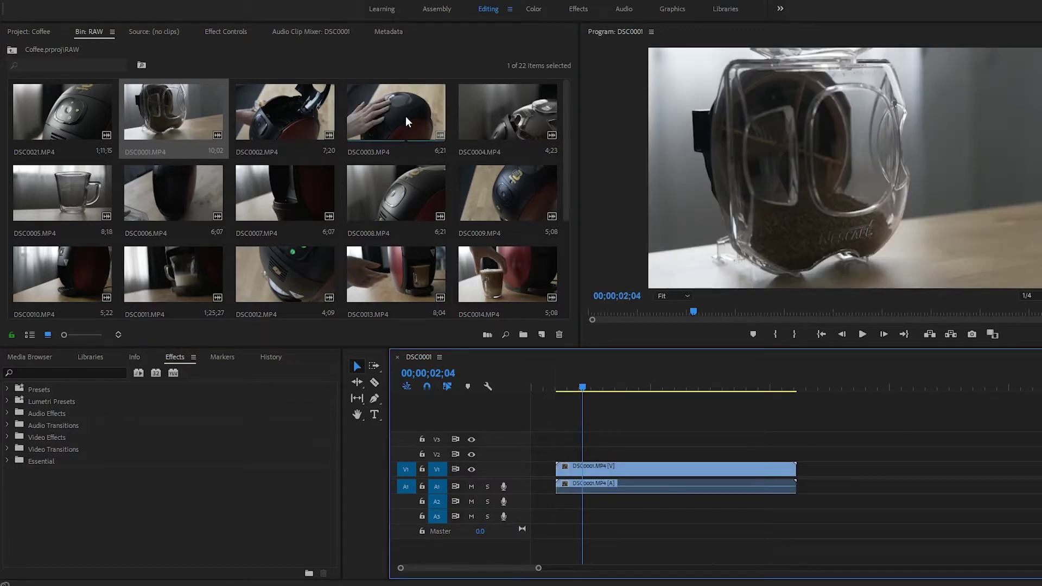
pyautogui.moveTo(425, 119); pyautogui.dragTo(813, 478)
pyautogui.scroll(-1, 838, 447)
pyautogui.scroll(-1, 838, 448)
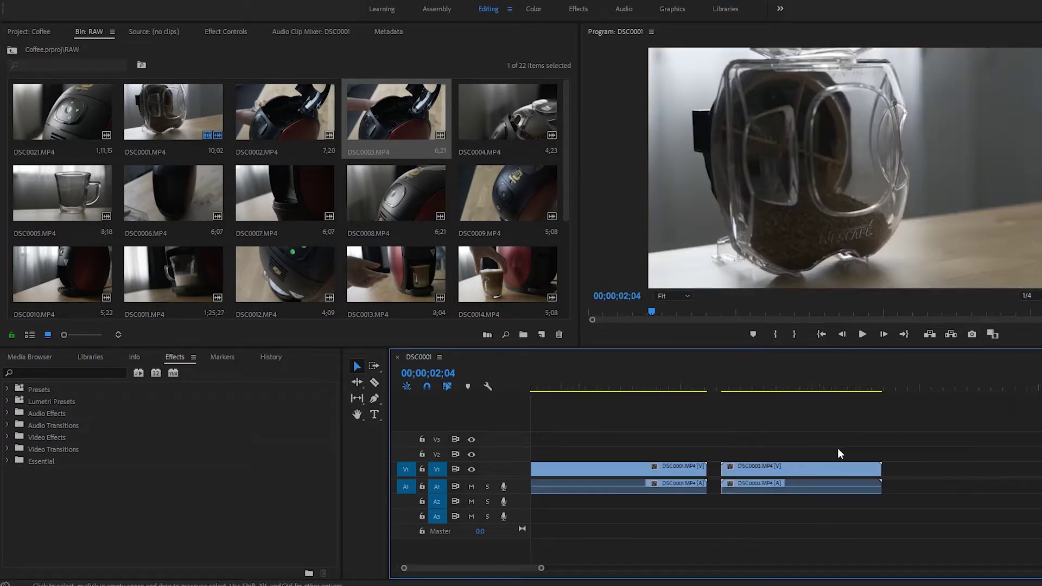
pyautogui.scroll(-1, 838, 448)
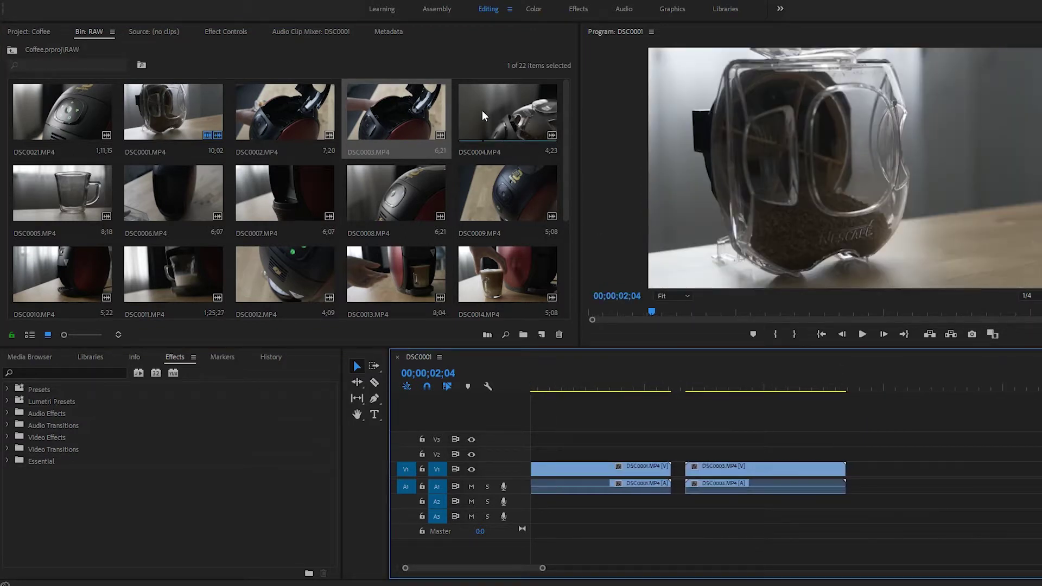
# Add DSC0004 after DSC0003 and bring the playhead back near the sequence start
pyautogui.moveTo(536, 121); pyautogui.dragTo(881, 473)
pyautogui.click(636, 386)
pyautogui.scroll(1, 736, 428)
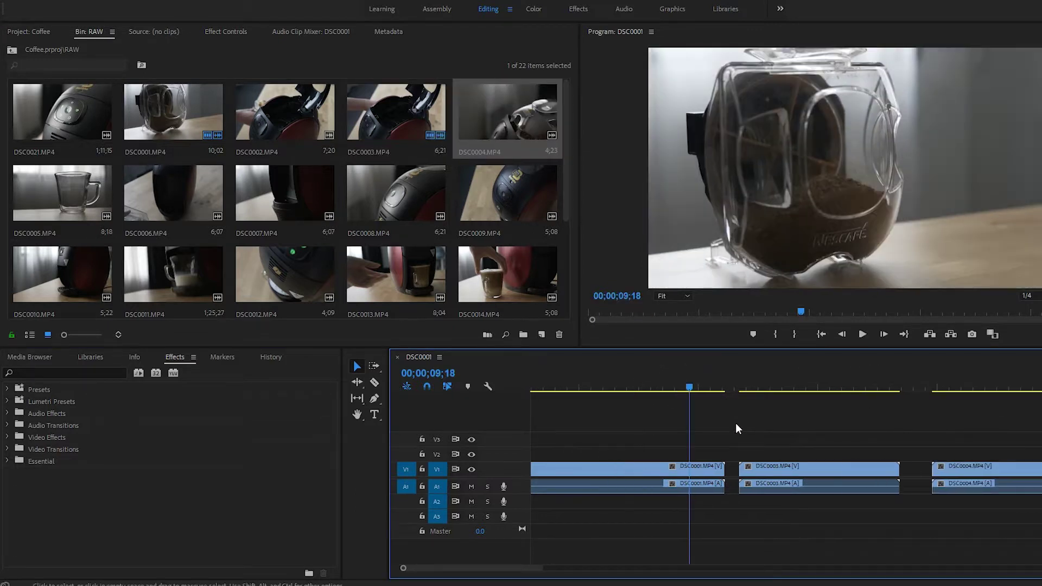
pyautogui.scroll(1, 737, 429)
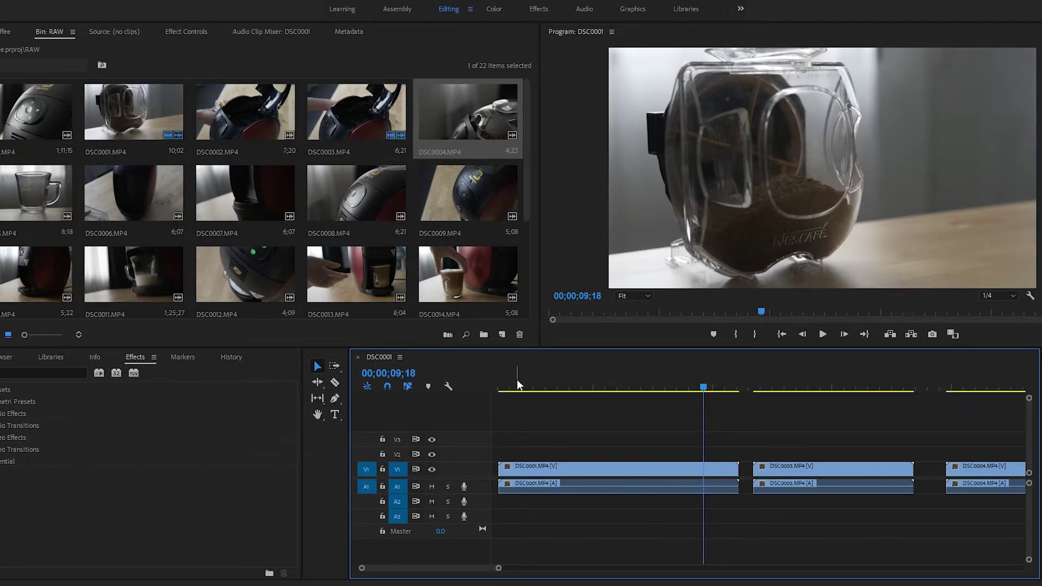
pyautogui.moveTo(516, 380); pyautogui.dragTo(679, 415)
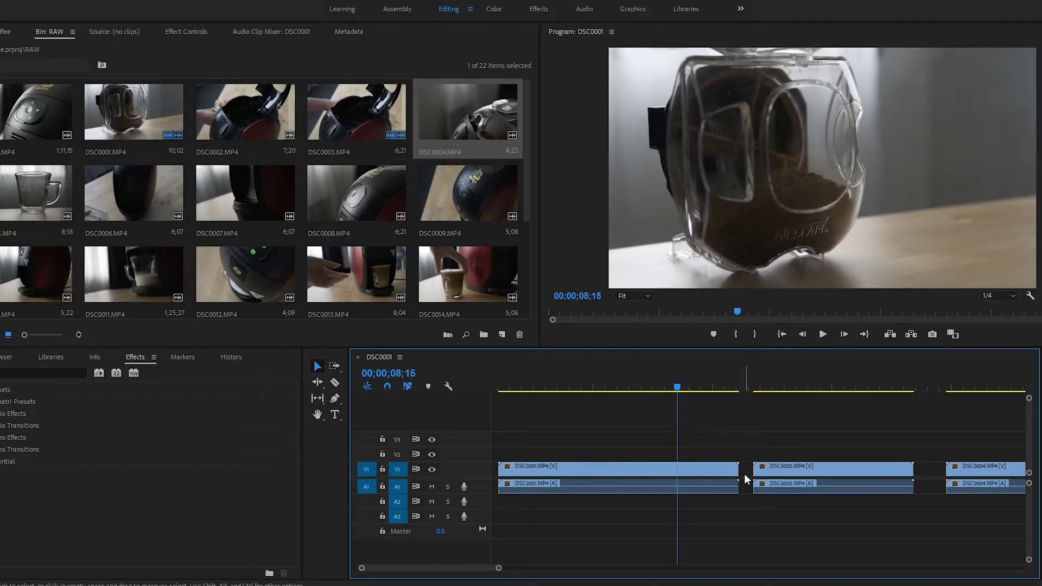
# Trim DSC0001's end shorter and its start to the playhead near 00;00;05;29, then preview it
pyautogui.moveTo(738, 468); pyautogui.dragTo(677, 468)
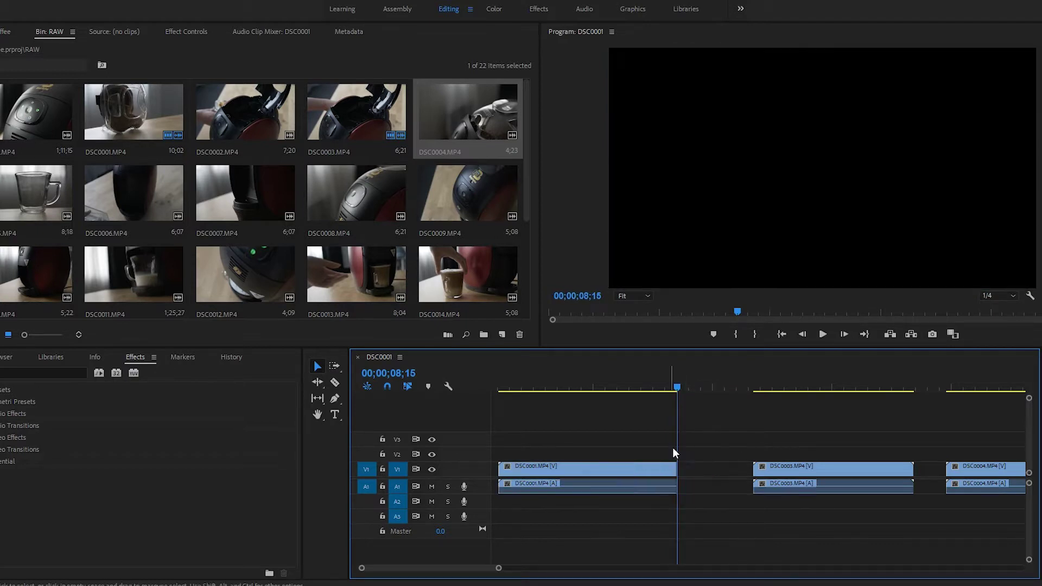
pyautogui.click(617, 385)
pyautogui.moveTo(503, 464)
pyautogui.mouseDown()
pyautogui.moveTo(622, 477)
pyautogui.moveTo(613, 480)
pyautogui.moveTo(635, 492)
pyautogui.mouseUp()
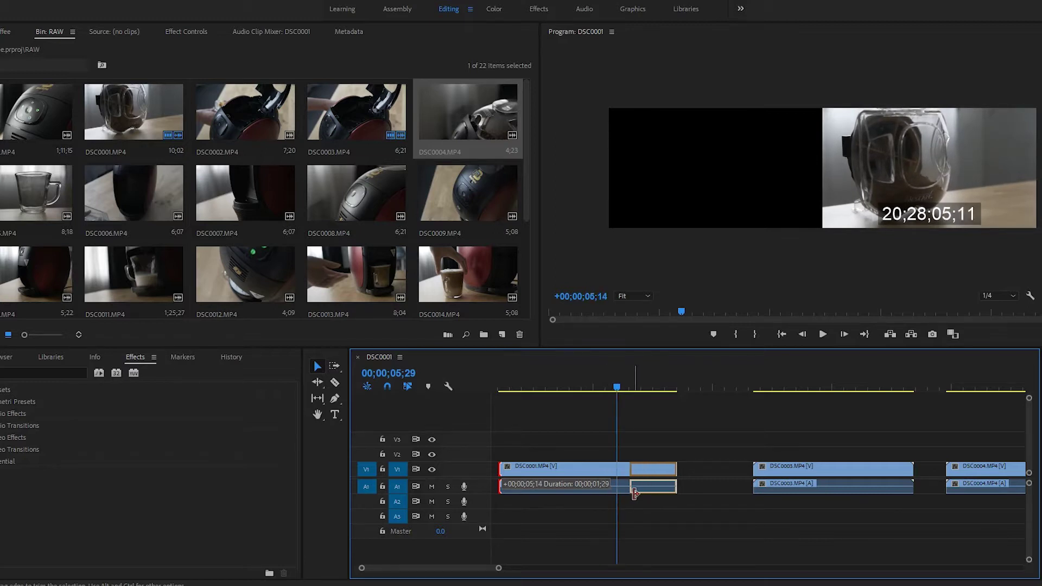
pyautogui.moveTo(635, 492); pyautogui.dragTo(621, 494)
pyautogui.moveTo(633, 395)
pyautogui.mouseDown()
pyautogui.moveTo(679, 408)
pyautogui.moveTo(632, 408)
pyautogui.mouseUp()
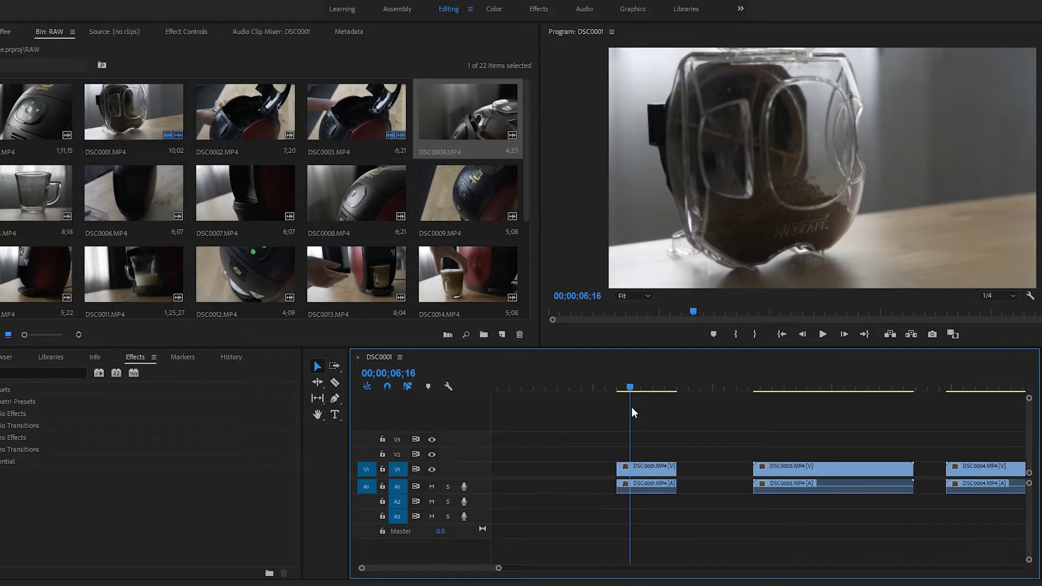
pyautogui.scroll(-2, 630, 406)
pyautogui.moveTo(701, 386)
pyautogui.mouseDown()
pyautogui.moveTo(773, 406)
pyautogui.moveTo(727, 417)
pyautogui.mouseUp()
# Split DSC0003 at the playhead, trim its end to 00;00;16;01, and delete the leftover front piece
pyautogui.click(748, 470)
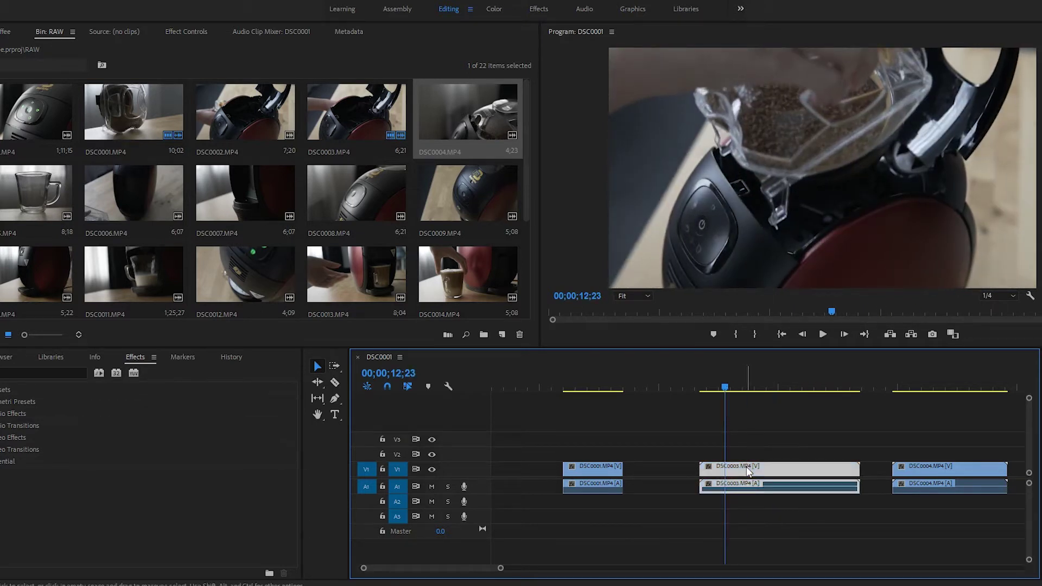
pyautogui.hotkey('ctrl', 'k')
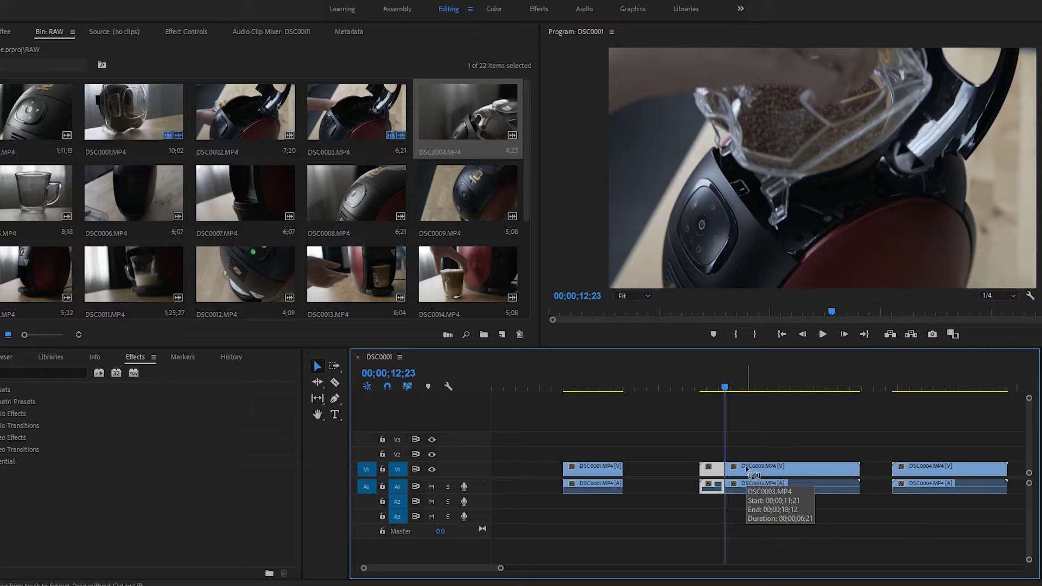
pyautogui.moveTo(727, 388)
pyautogui.mouseDown()
pyautogui.moveTo(816, 412)
pyautogui.moveTo(781, 412)
pyautogui.mouseUp()
pyautogui.click(809, 469)
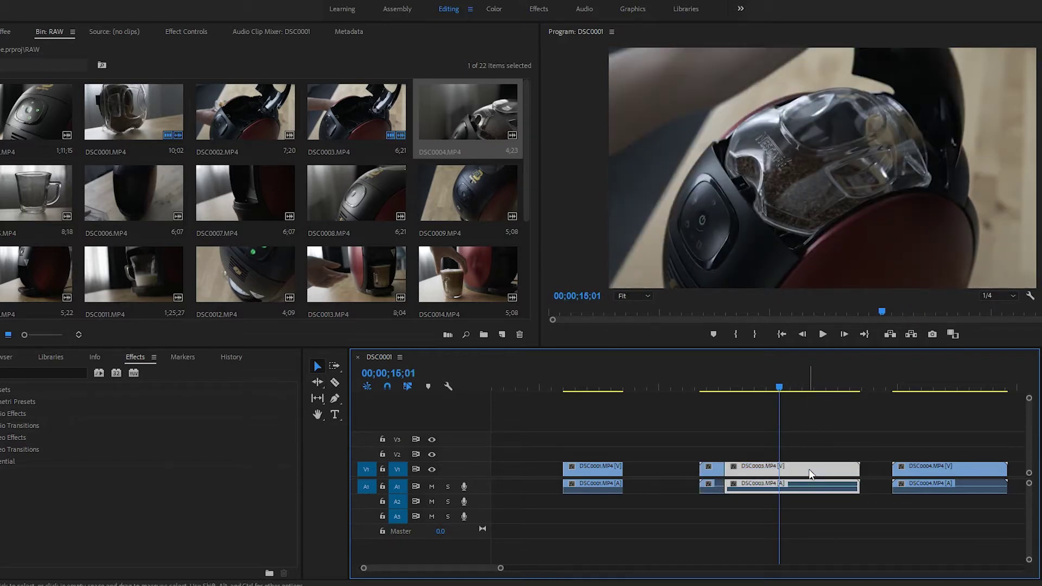
pyautogui.hotkey('ctrl', 'alt', 'w')
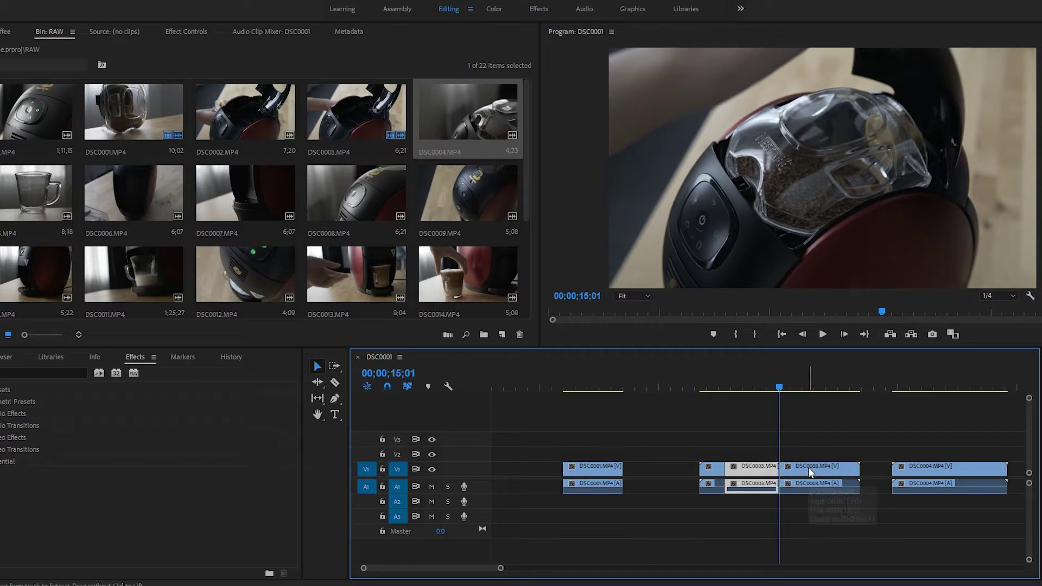
pyautogui.click(808, 469)
pyautogui.click(712, 471)
pyautogui.press('Delete')
pyautogui.moveTo(878, 389)
pyautogui.mouseDown()
pyautogui.moveTo(942, 402)
pyautogui.moveTo(913, 415)
pyautogui.mouseUp()
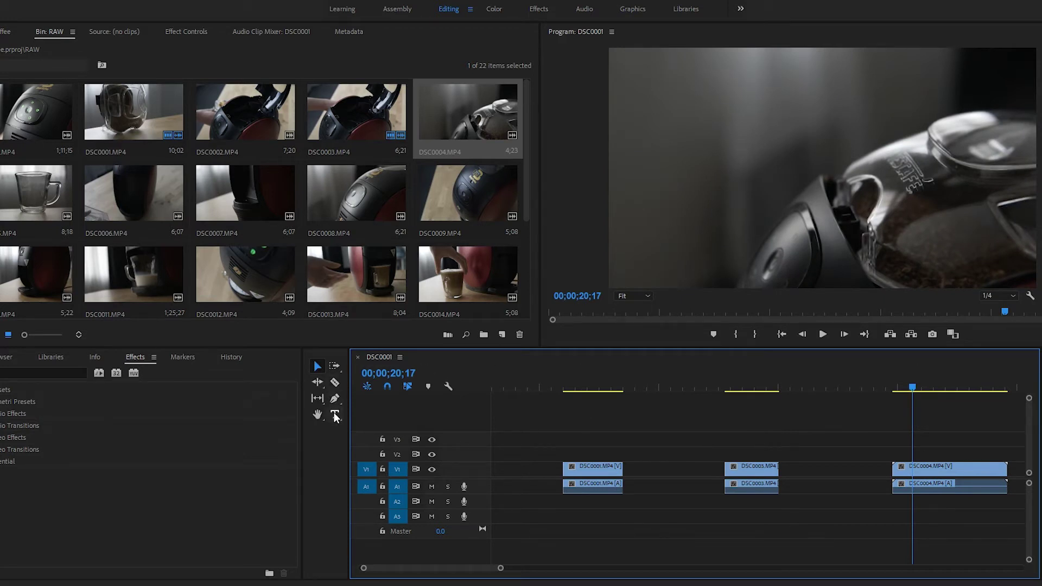
# Razor-cut DSC0004 at 20;17 and 22;26, deleting the pieces before and after
pyautogui.click(336, 383)
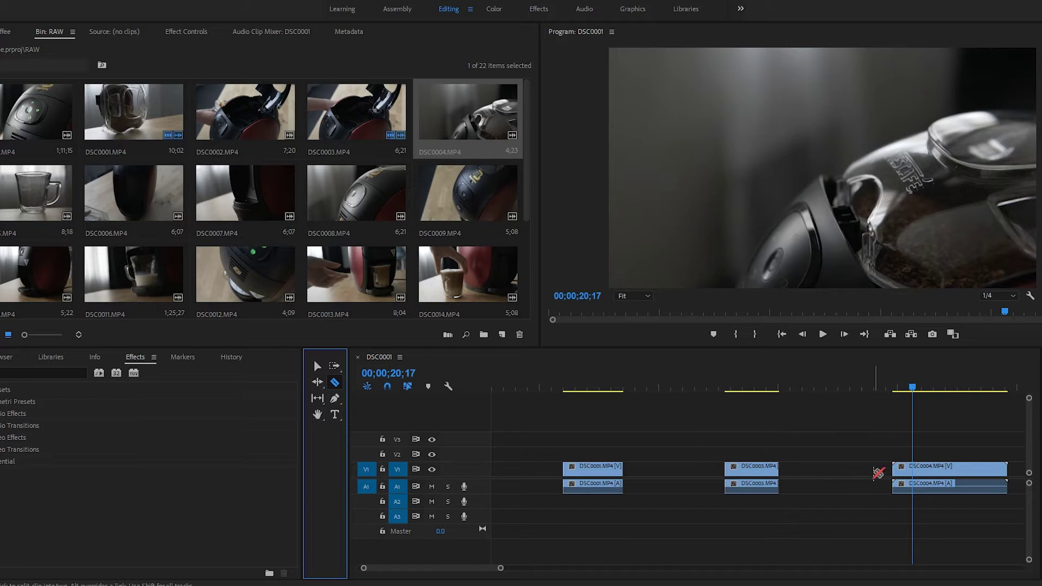
pyautogui.click(914, 467)
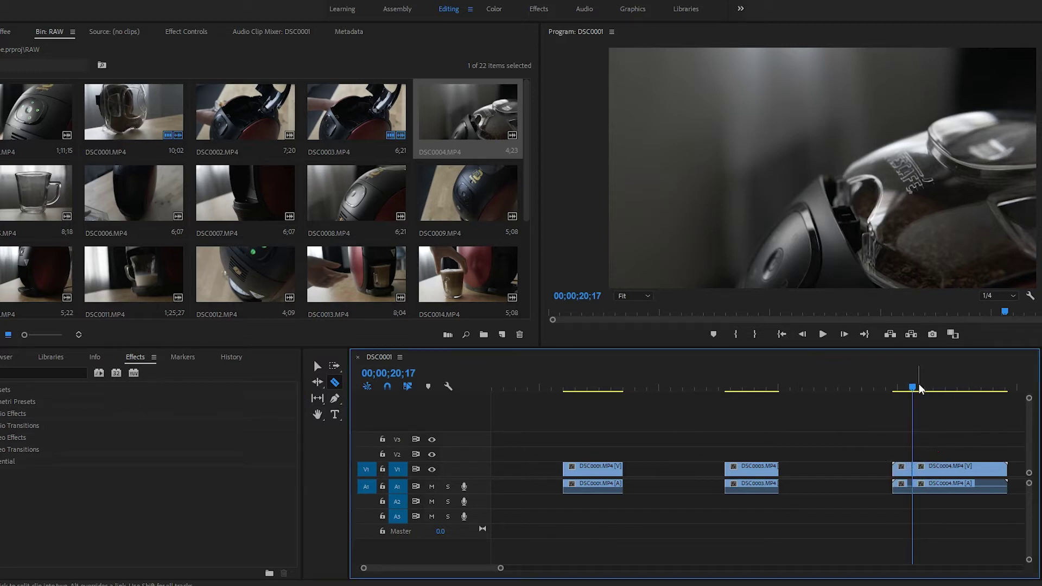
pyautogui.moveTo(920, 390); pyautogui.dragTo(971, 397)
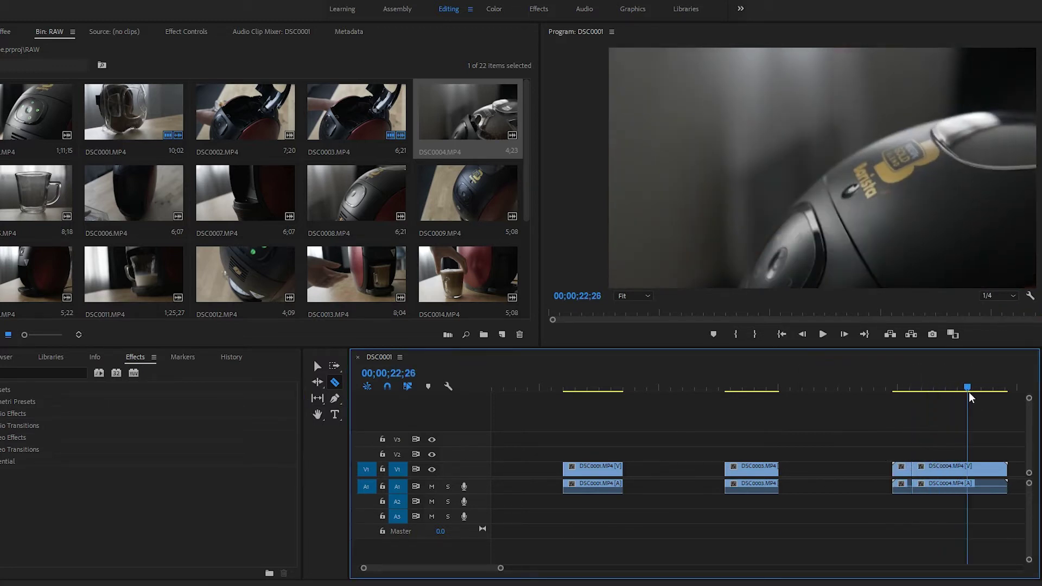
pyautogui.click(968, 468)
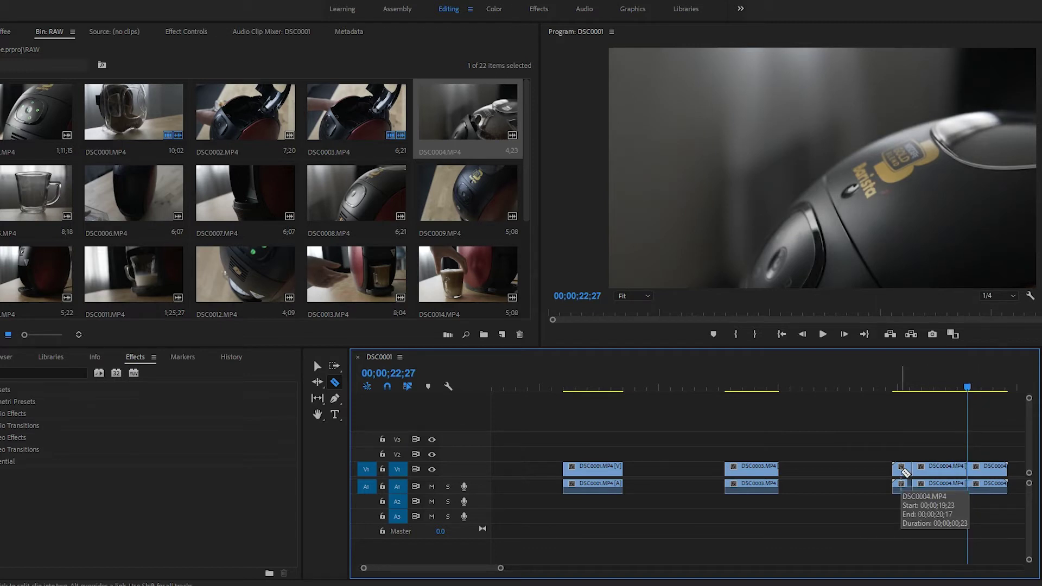
pyautogui.click(902, 476)
pyautogui.press('Delete')
pyautogui.click(982, 470)
pyautogui.press('Delete')
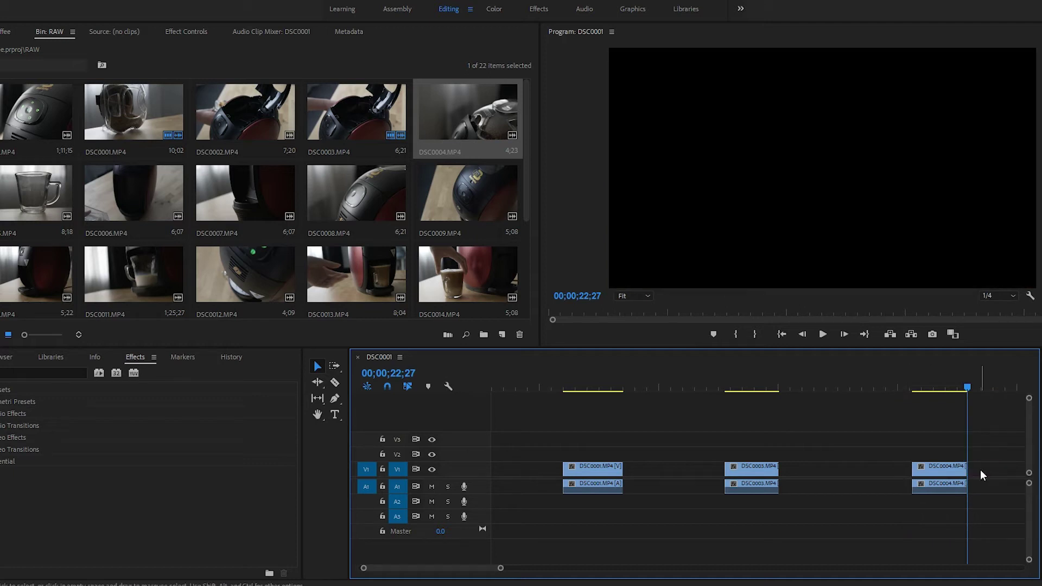
# Butt DSC0003 against DSC0001 and DSC0004 against DSC0003, then play from the start
pyautogui.moveTo(746, 473); pyautogui.dragTo(650, 481)
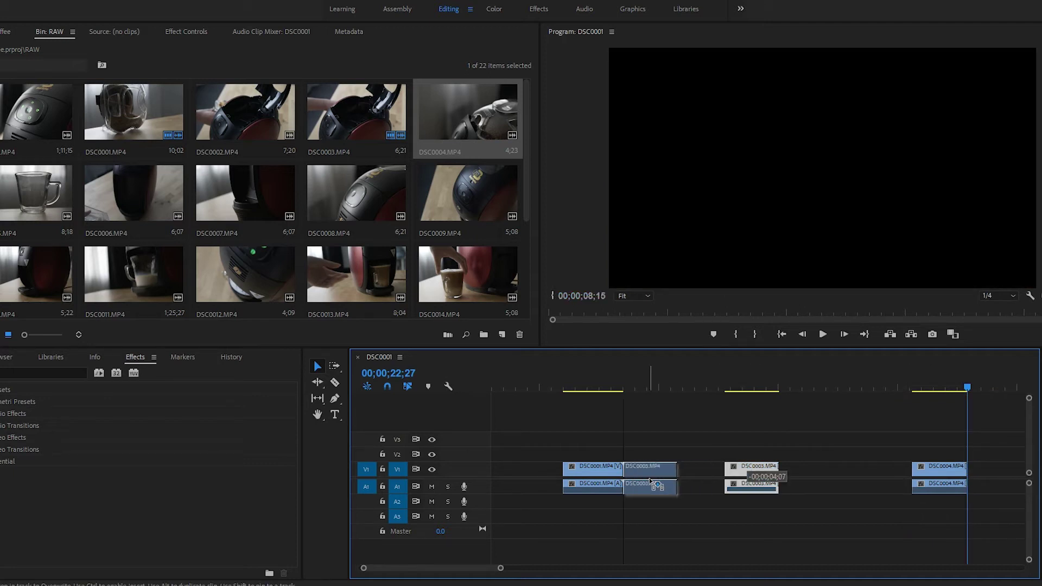
pyautogui.moveTo(941, 475); pyautogui.dragTo(705, 496)
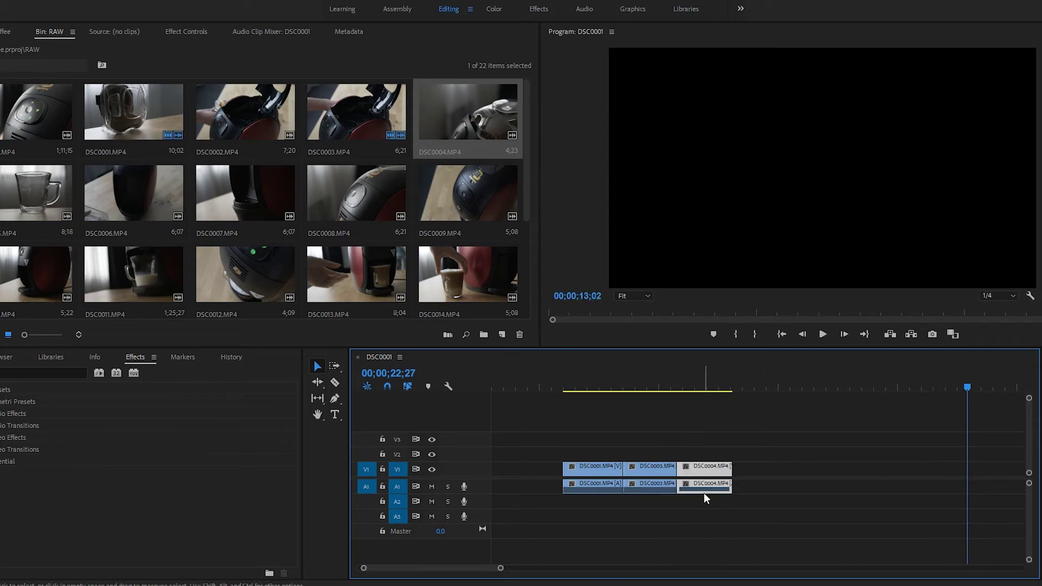
pyautogui.click(568, 390)
pyautogui.press('space')
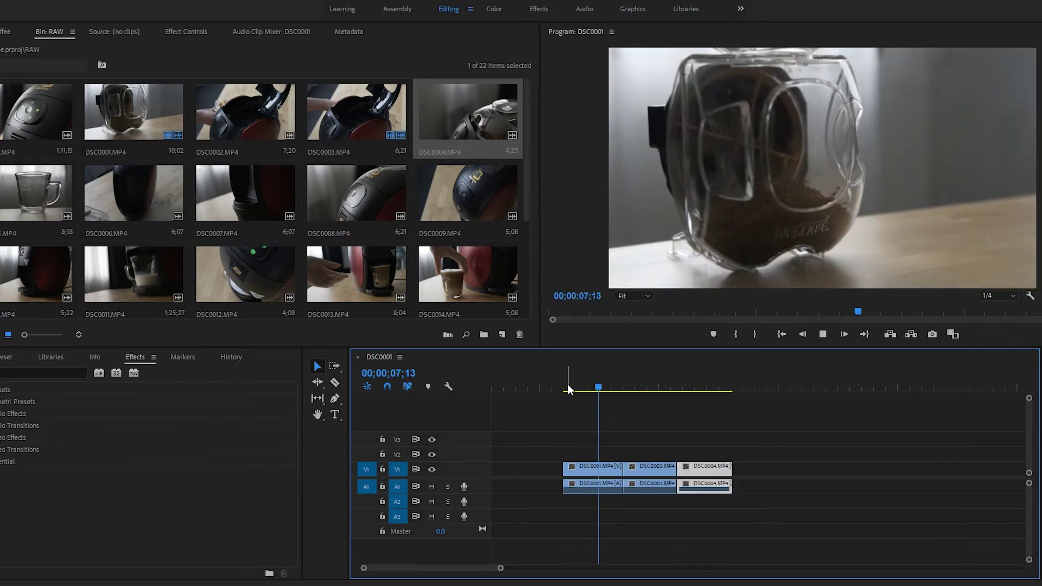